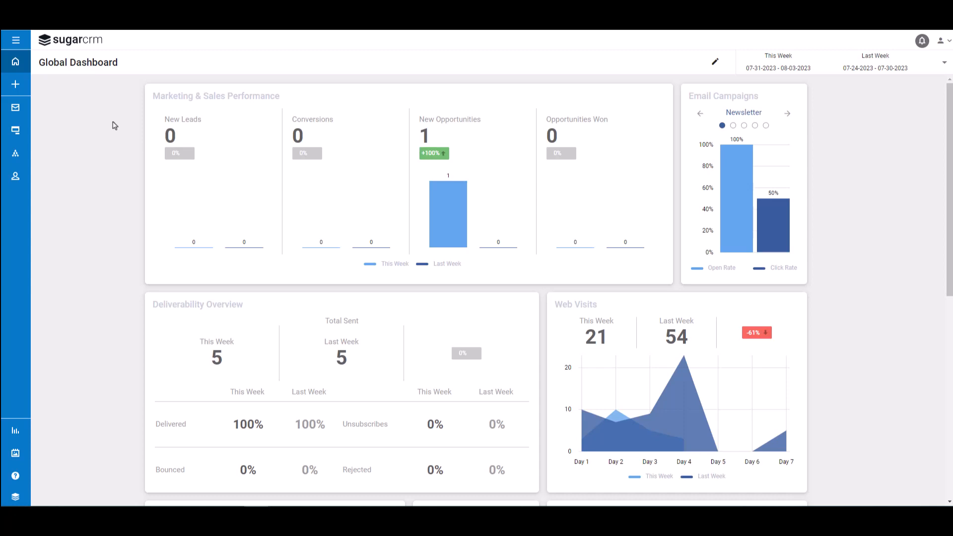
- Start creating a segment from the Lists section
click(16, 41)
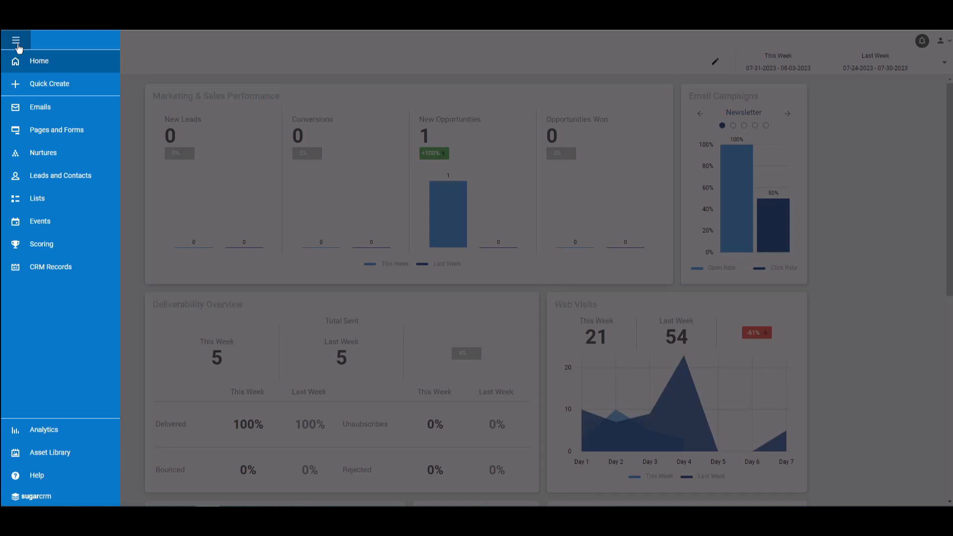
click(115, 199)
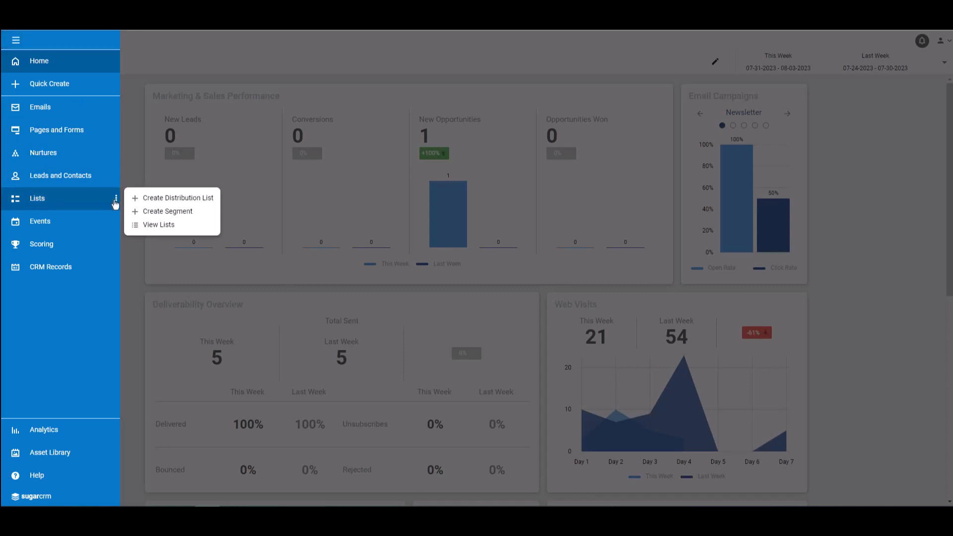
click(167, 211)
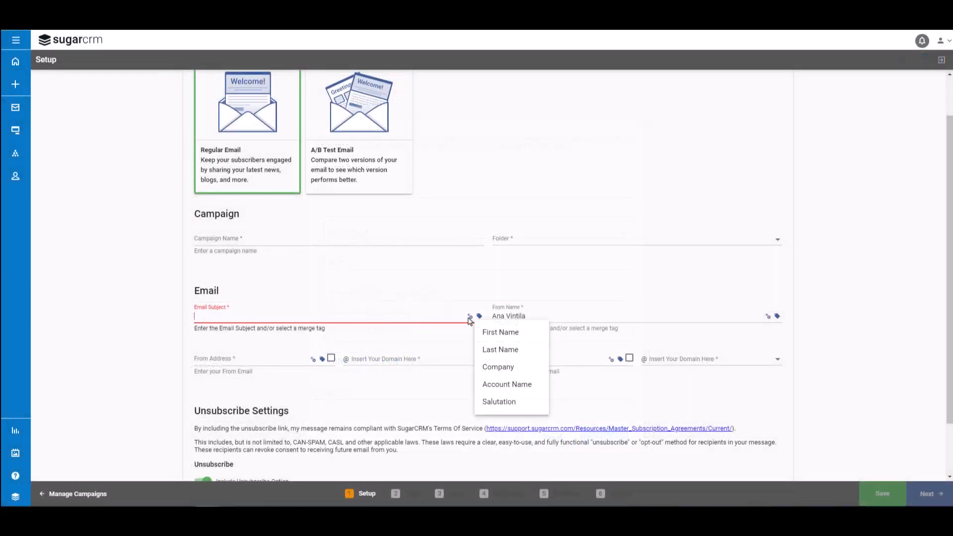
- Open the dynamic content settings for the campaign's email subject and start creating a segment there
click(469, 317)
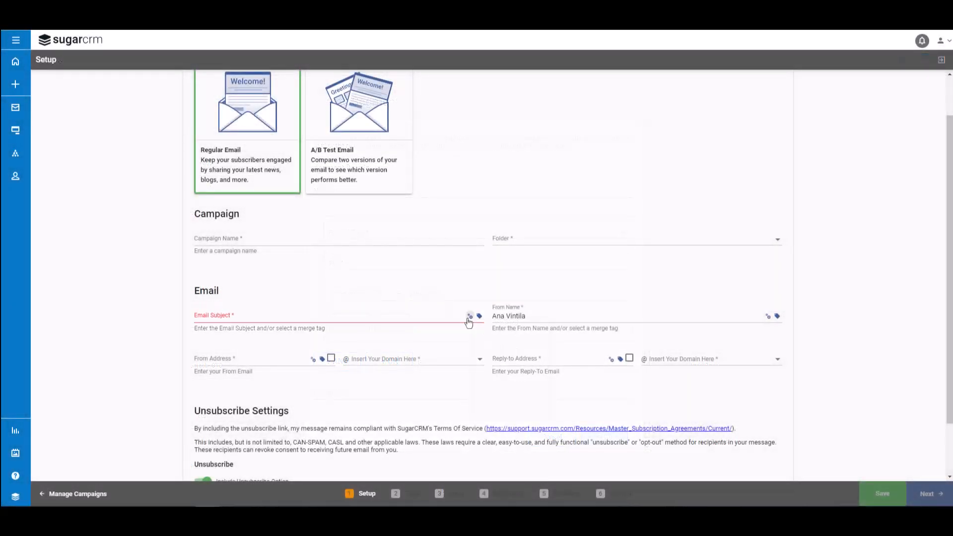
click(468, 317)
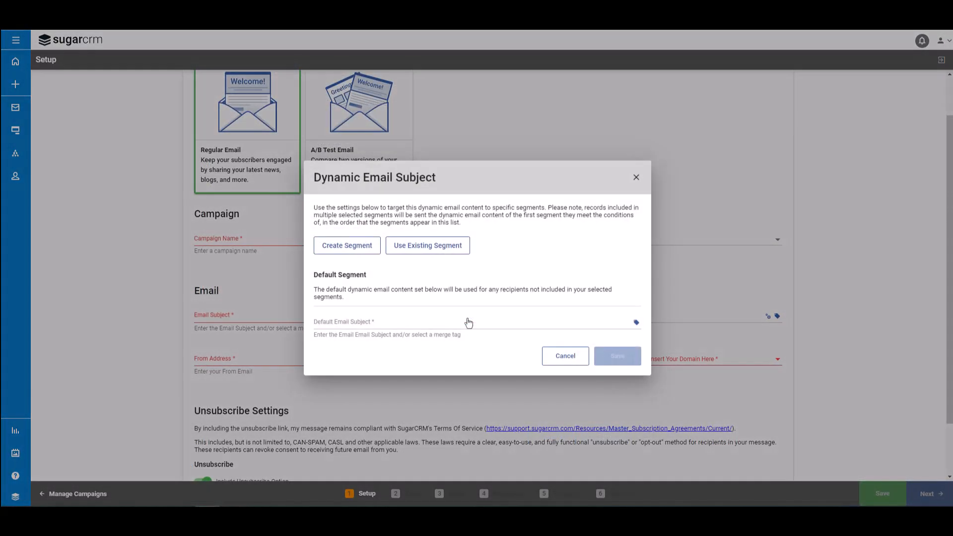
click(331, 251)
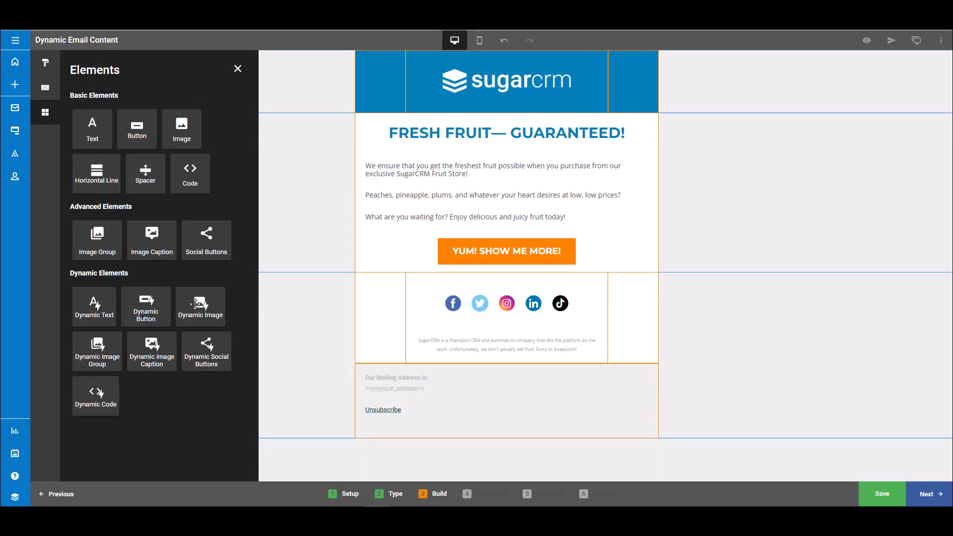
- Insert a dynamic image below the "FRESH FRUIT— GUARANTEED!" heading and open its dynamic content settings
drag(197, 304, 508, 161)
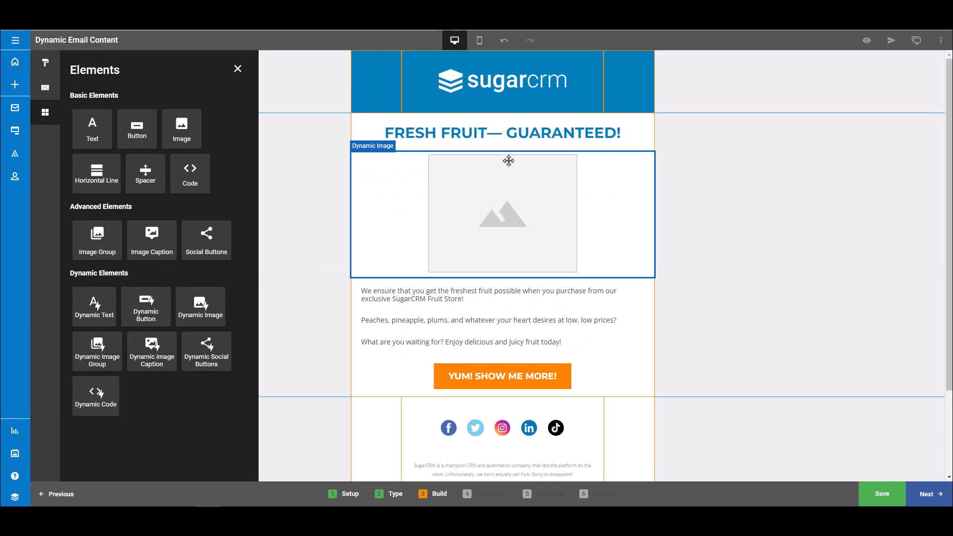
click(449, 250)
click(422, 297)
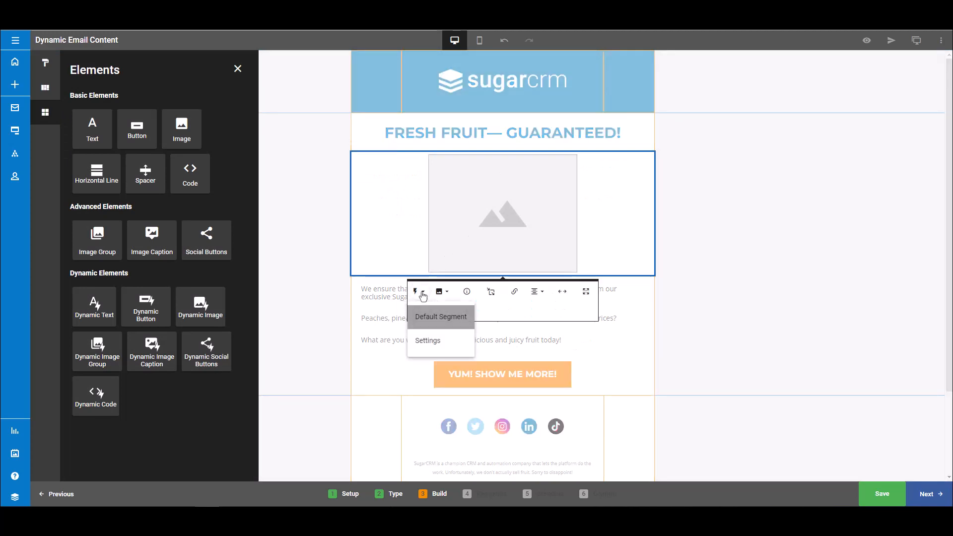
click(449, 344)
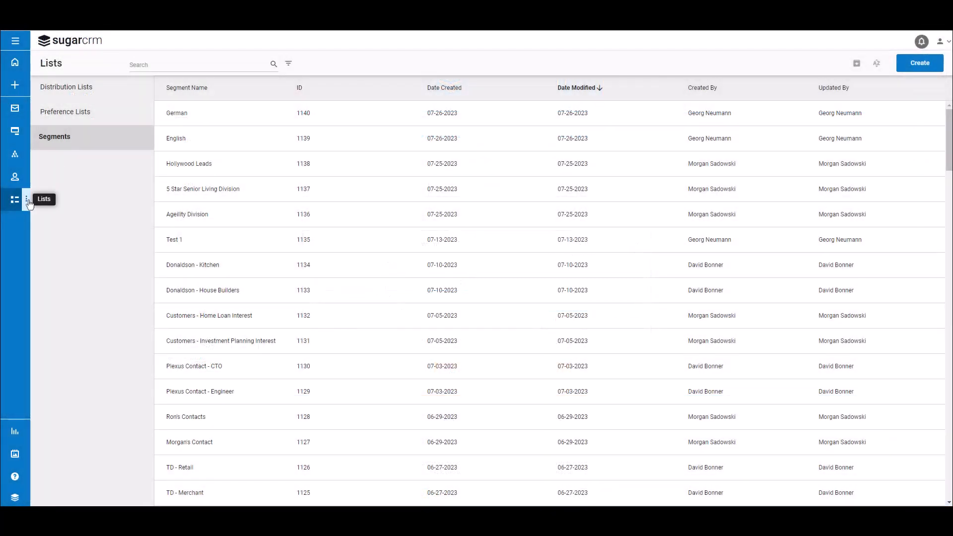
- Start a new segment from Lists, named "Contacts Located in Georgia", with Contact as the record type
click(27, 201)
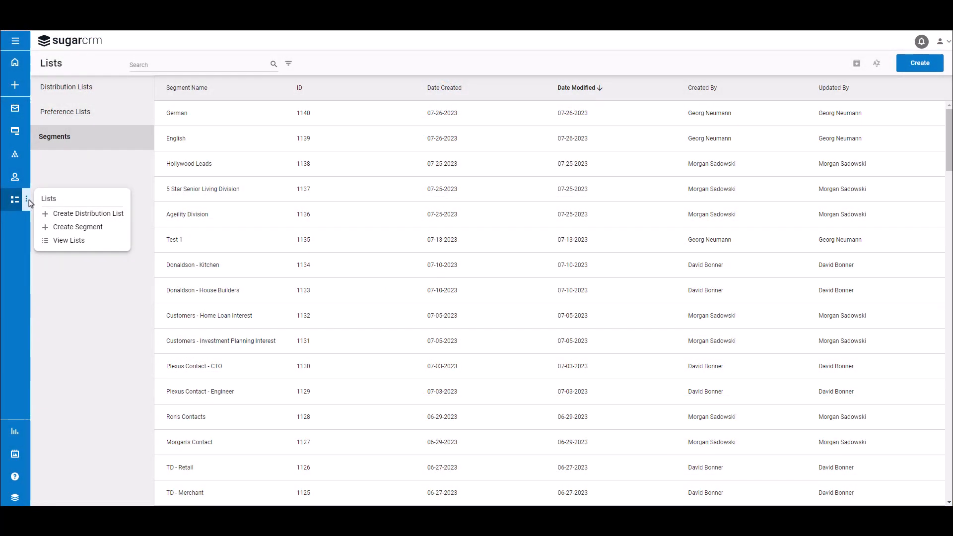
click(105, 228)
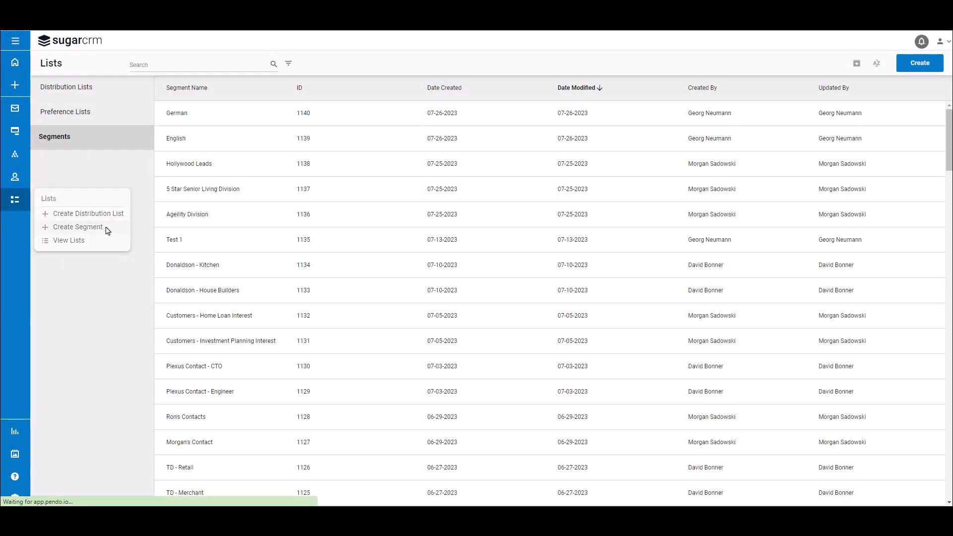
click(363, 192)
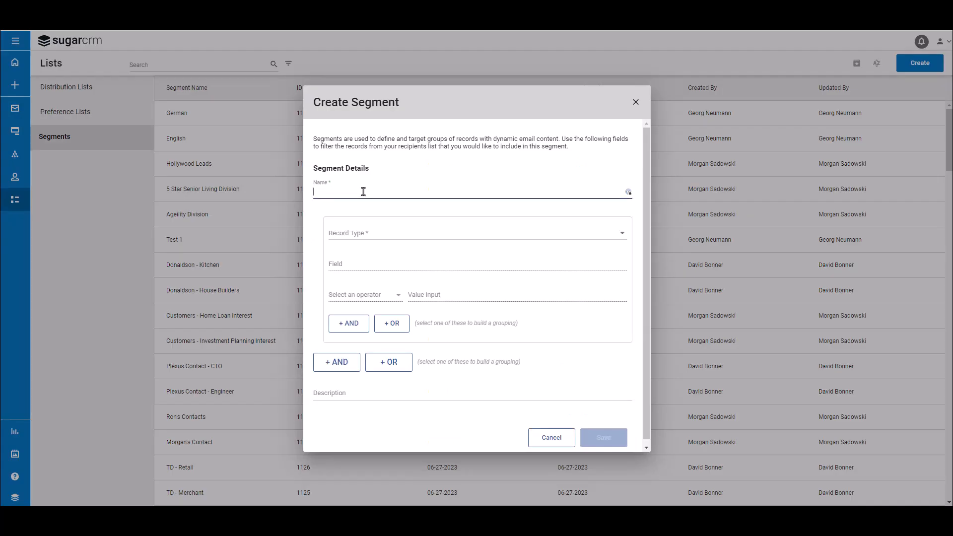
text(Contacts Located in Georgia)
click(490, 234)
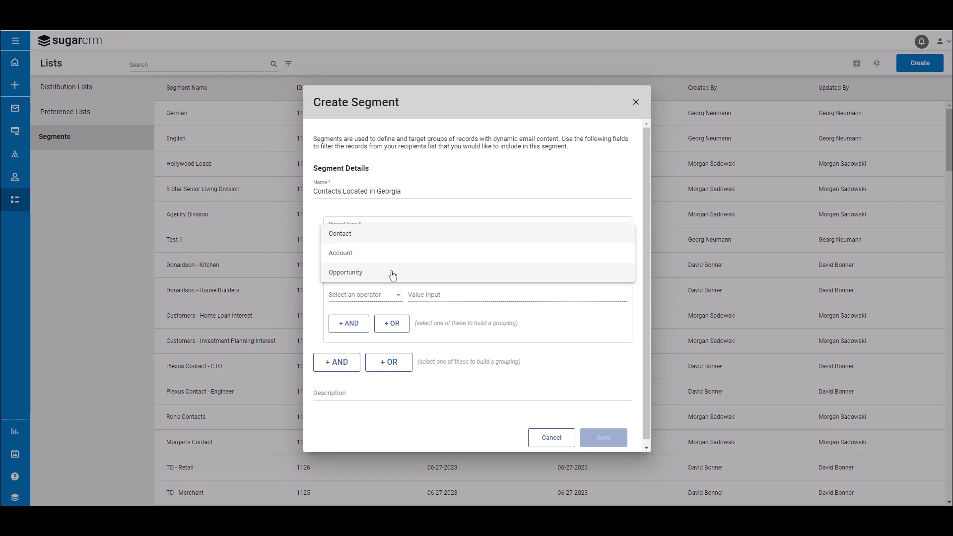
click(398, 238)
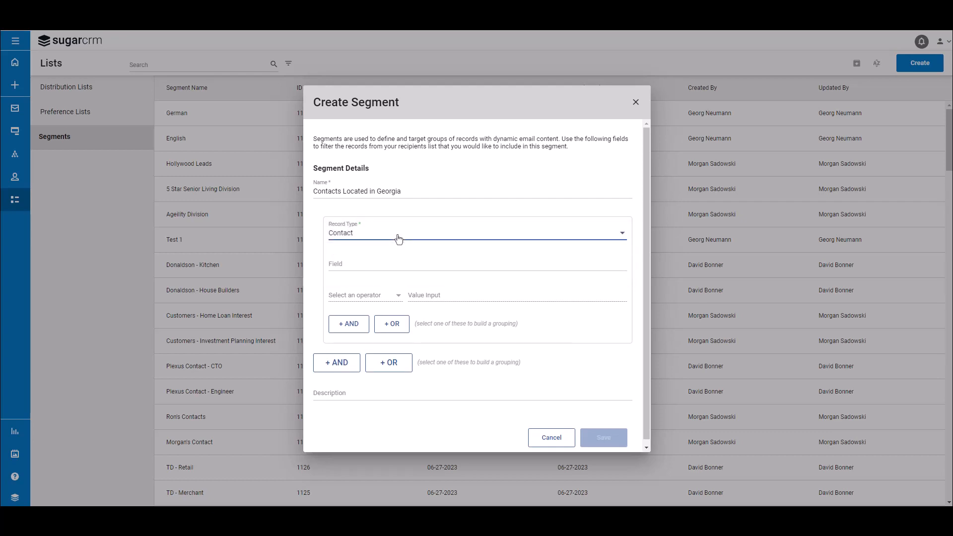
- Define the segment's filter condition as Mailing State Equals Georgia
click(382, 266)
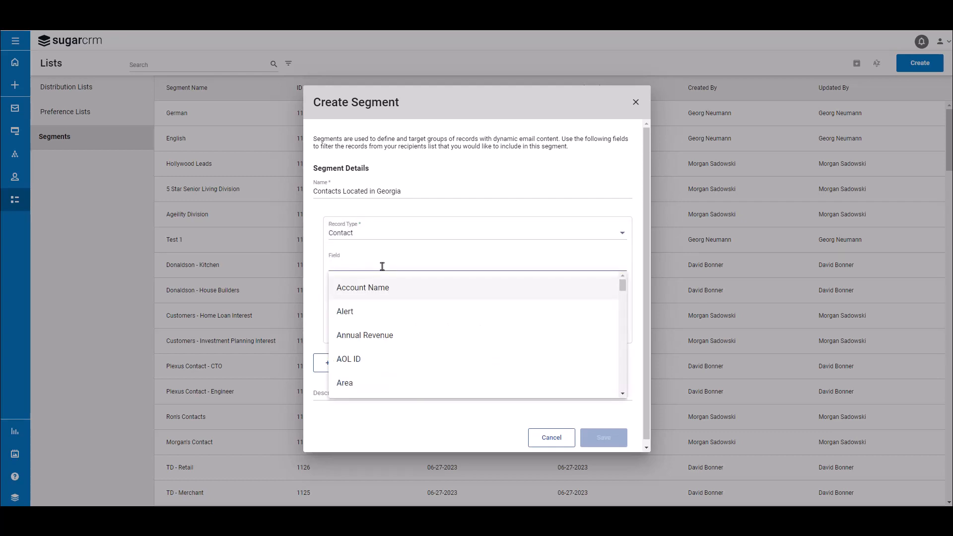
scroll(481, 332, down, 10)
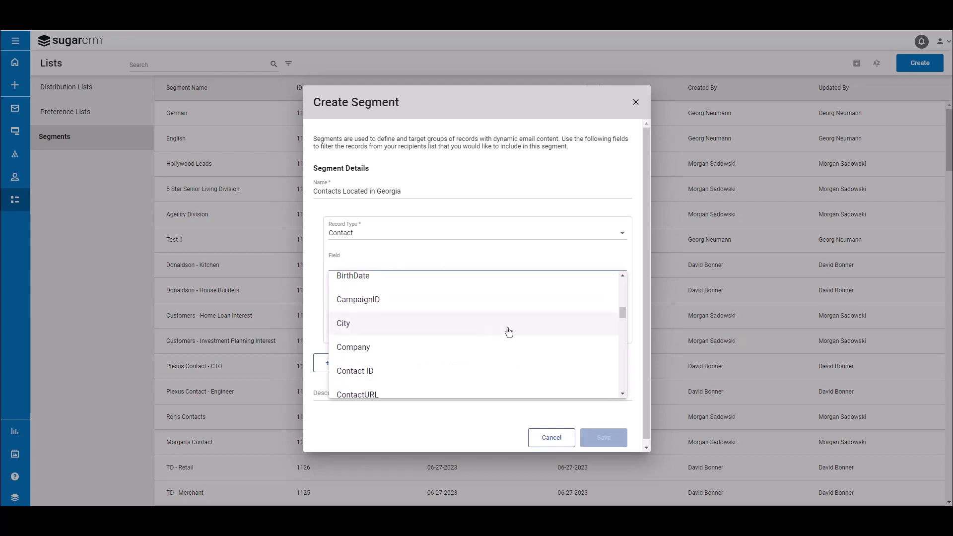
scroll(513, 342, down, 3)
text(mail)
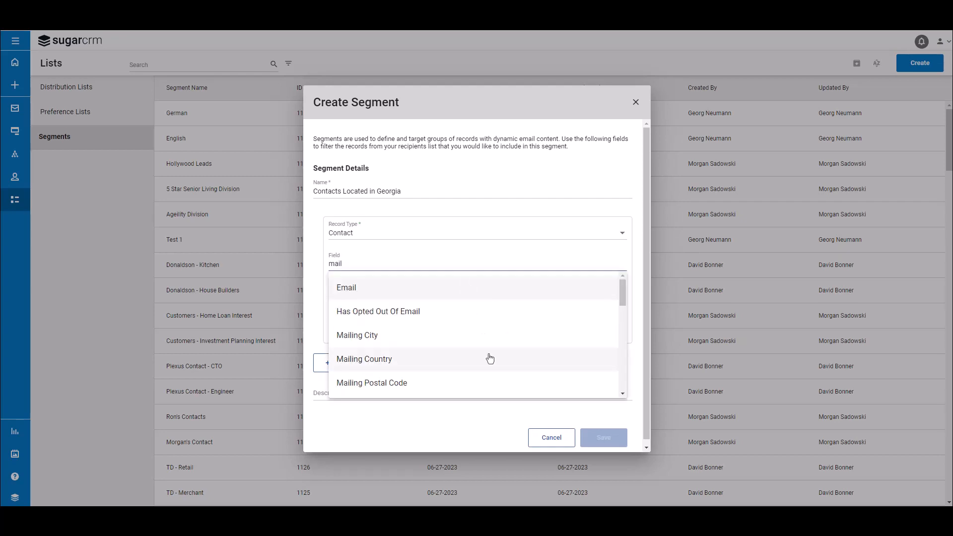
scroll(489, 357, down, 2)
click(491, 358)
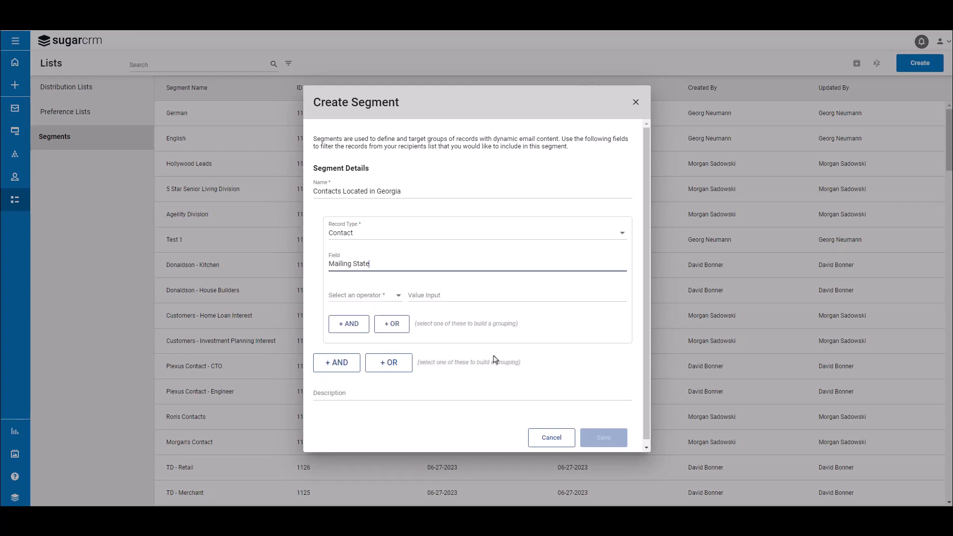
click(390, 300)
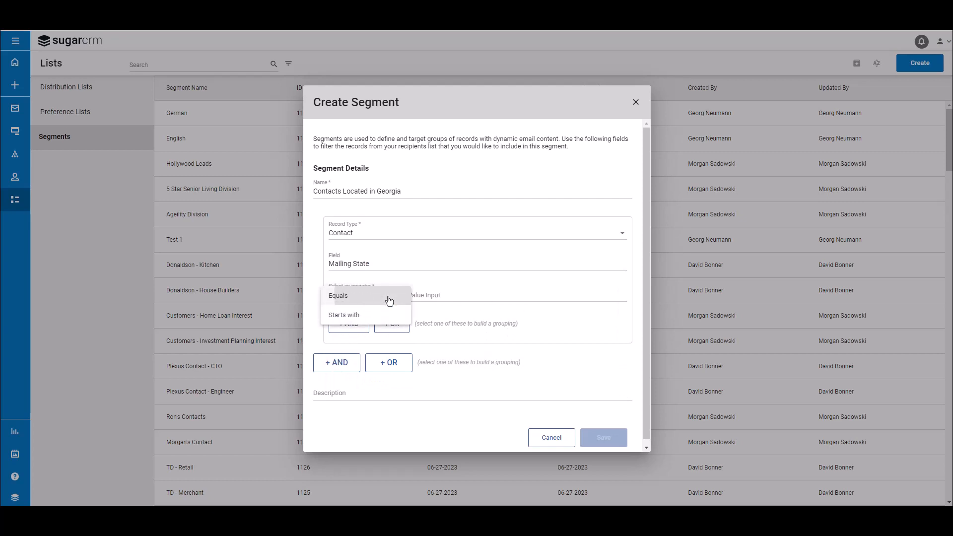
click(389, 299)
click(446, 295)
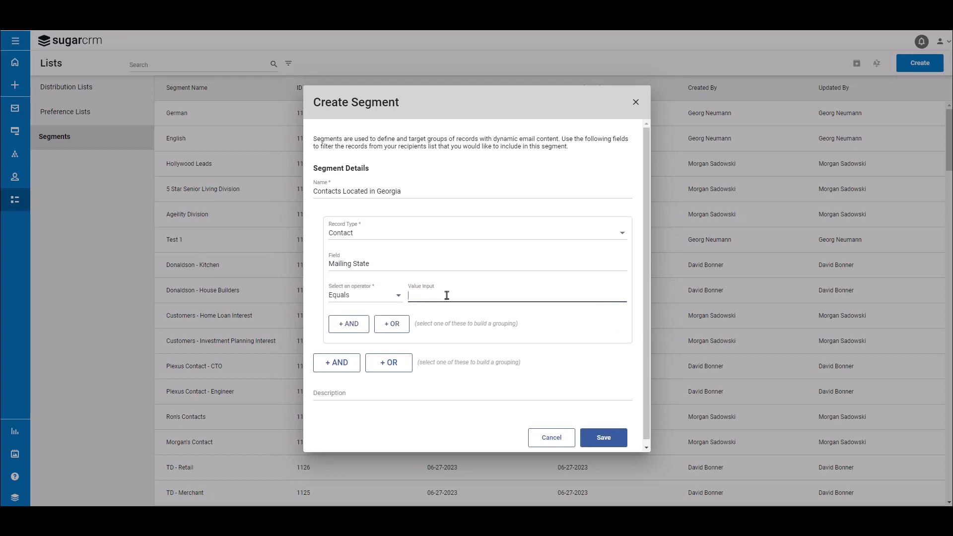
text(Georgia)
- Enter the segment description "Contacts Located in Georgia (GA)"
click(385, 393)
text(Contacts Located in Georgia ()
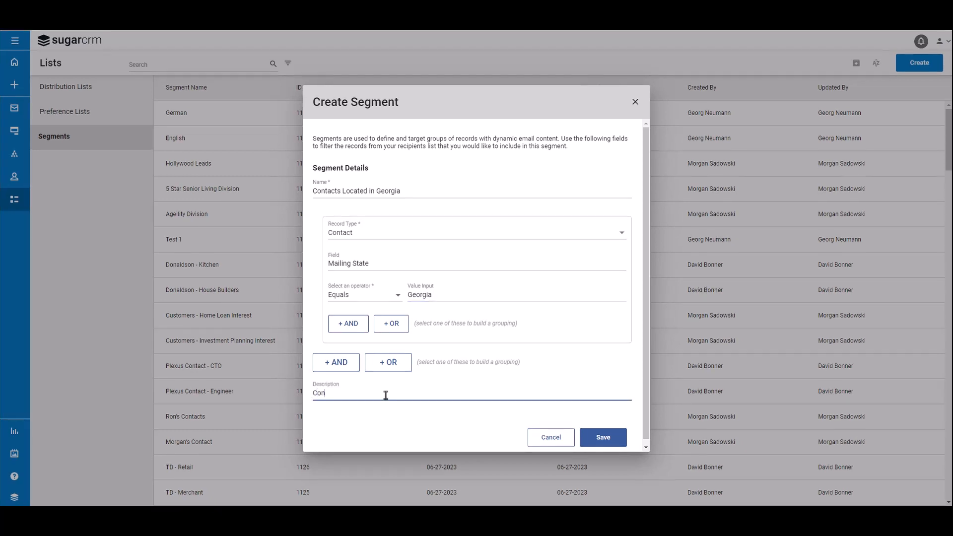
text(GA))
key(Tab)
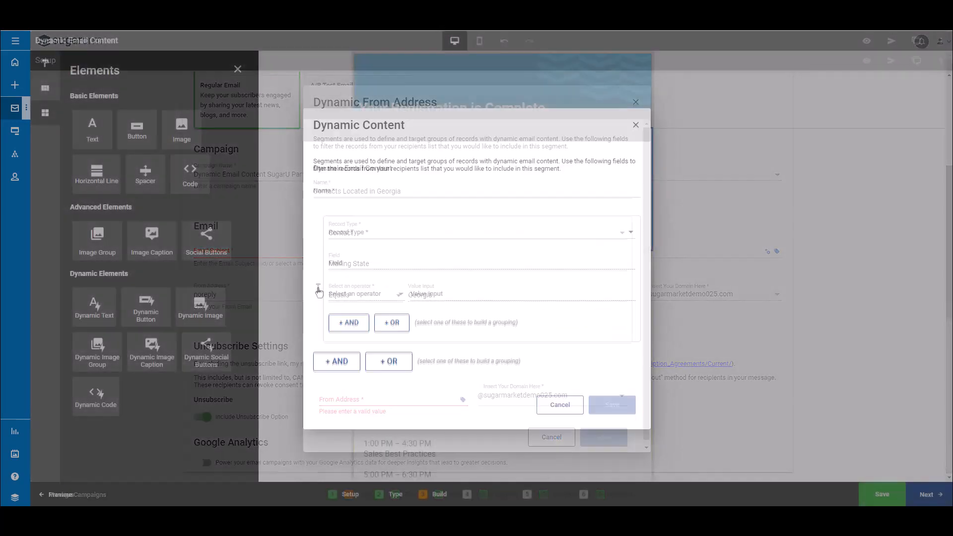
- Name the dynamic content segment "Contact Located in Georgia" and choose the Contact record type with the Mailing State field
text(Contact )
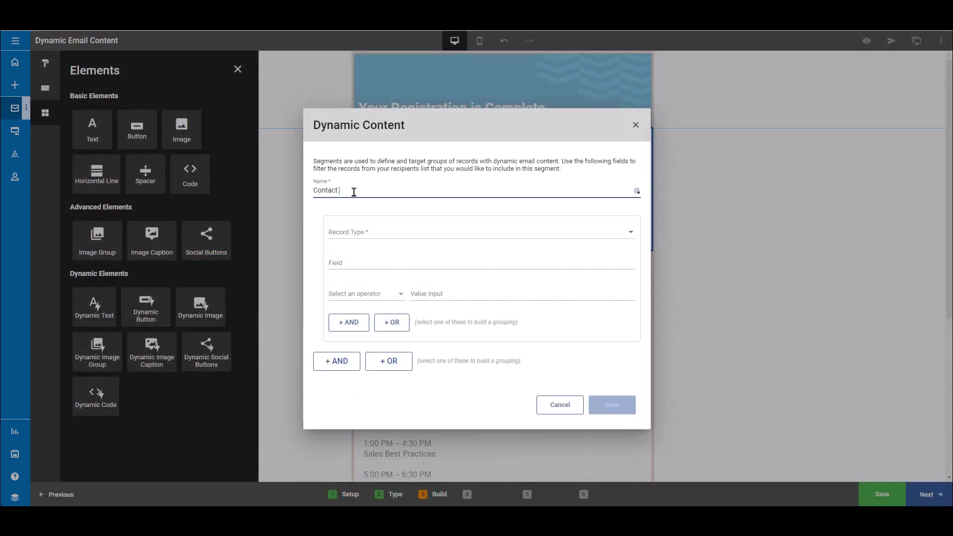
text(Located in Georgia)
click(357, 262)
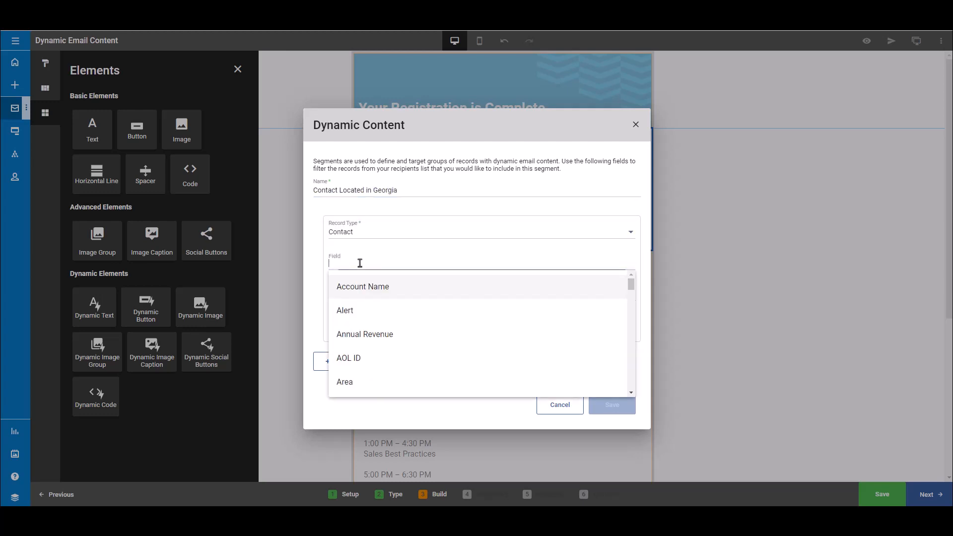
text(mail)
scroll(423, 293, down, 1)
click(416, 371)
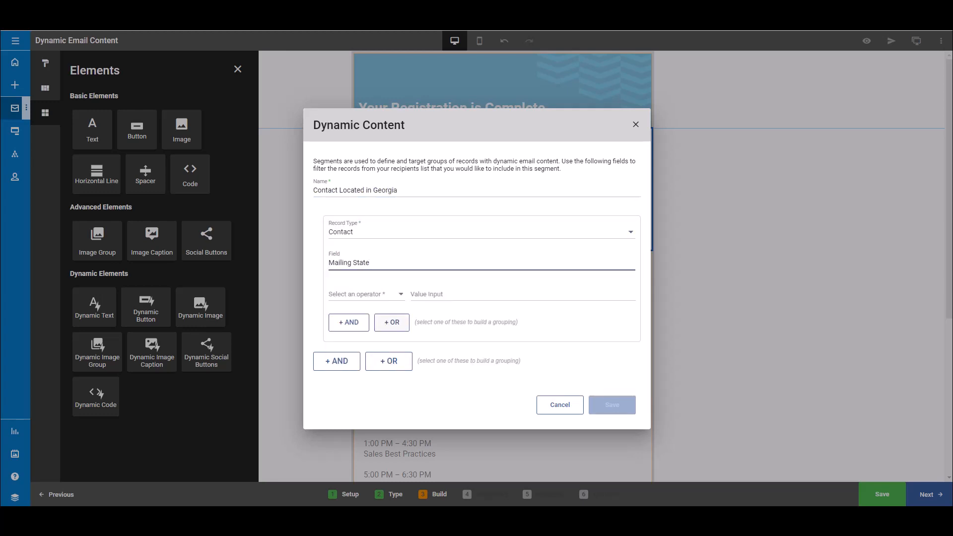
- Set the Mailing State condition to Equals Georgia and save the dynamic content segment
click(377, 297)
click(376, 295)
click(437, 296)
text(Georgia)
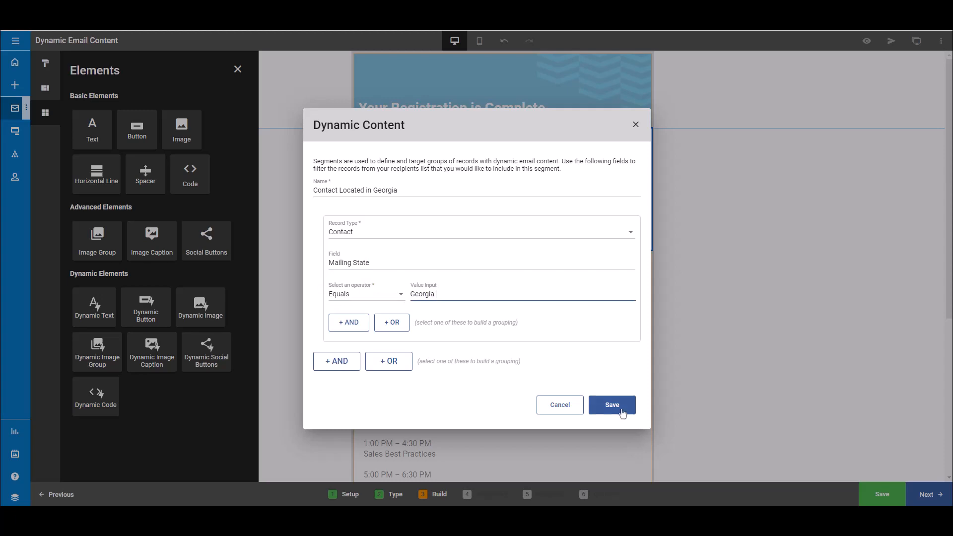
click(614, 404)
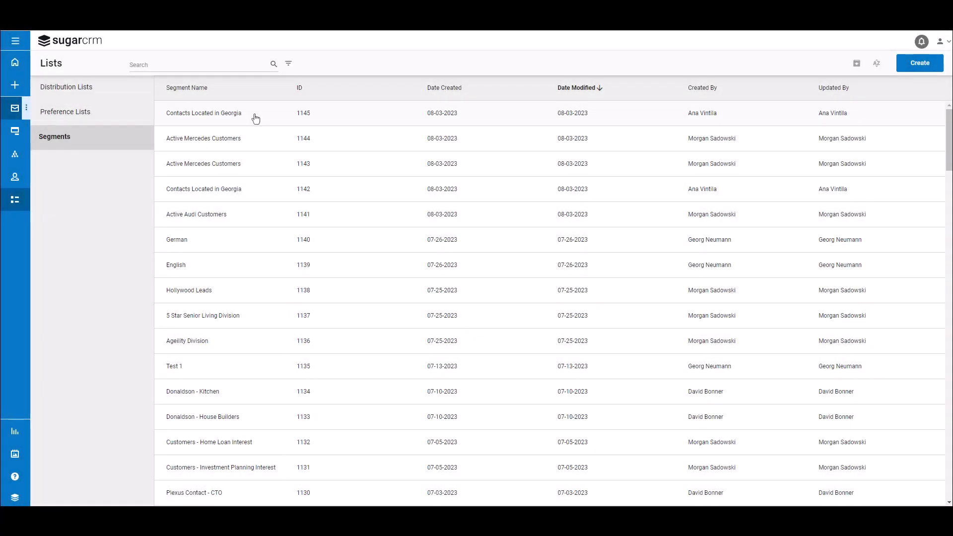
- Open the newest "Contacts Located in Georgia" segment in the Segments list for editing and save it
click(255, 116)
click(836, 63)
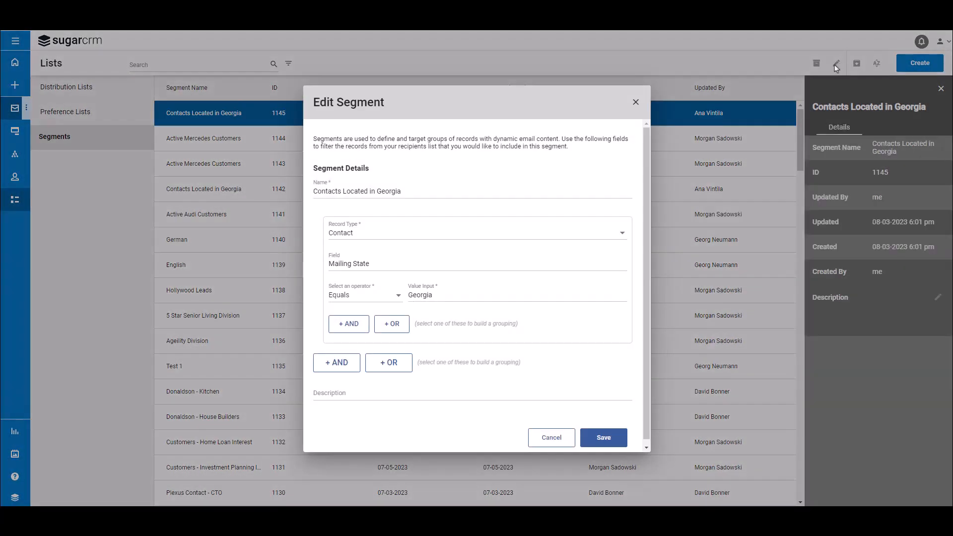
click(598, 437)
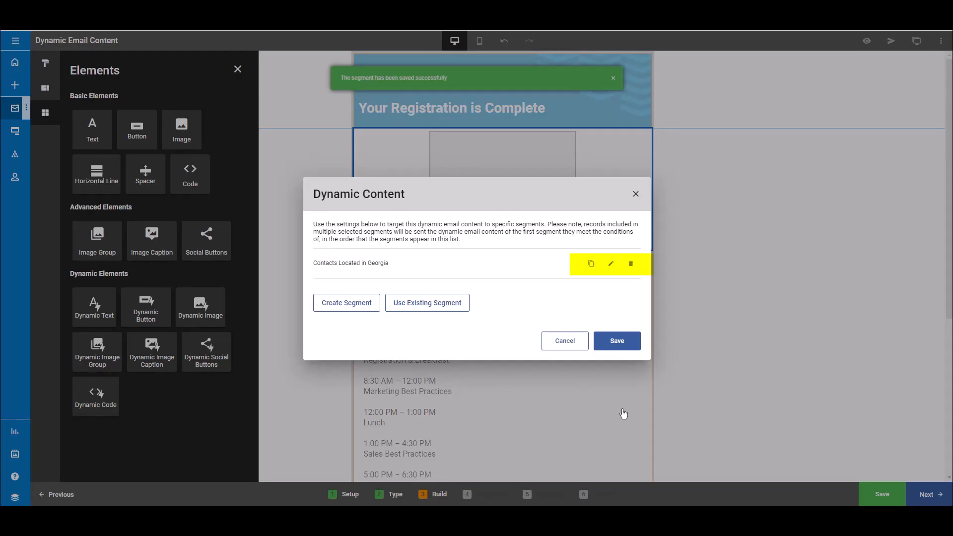